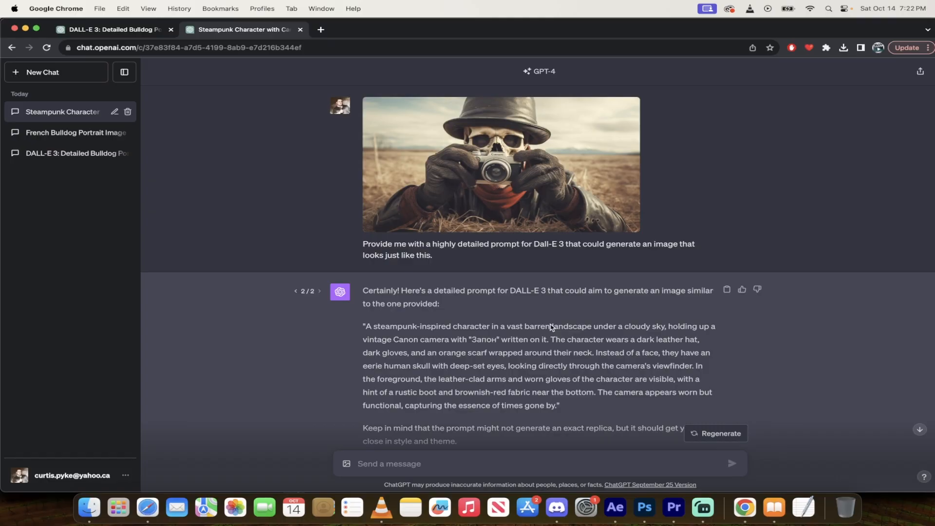
Open the earlier detailed bulldog chat and review the uploaded dog photo and the DALL·E 3 prompt written for it.
left_click(96, 155)
scroll(408, 191, "up", 5)
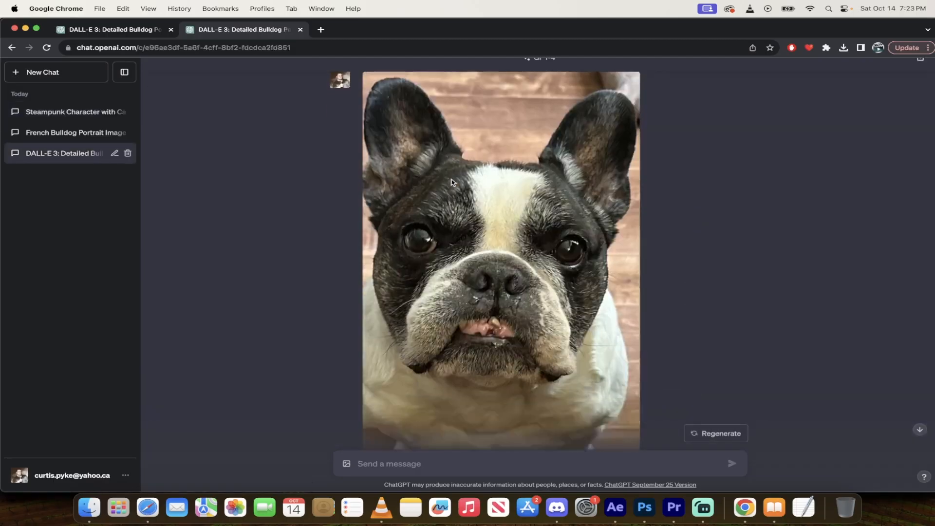
scroll(458, 223, "down", 1)
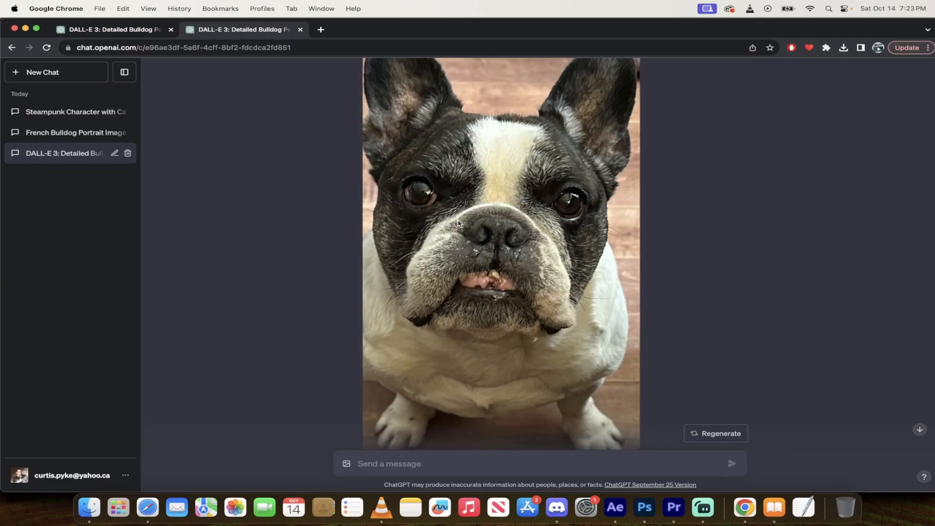
scroll(458, 222, "down", 2)
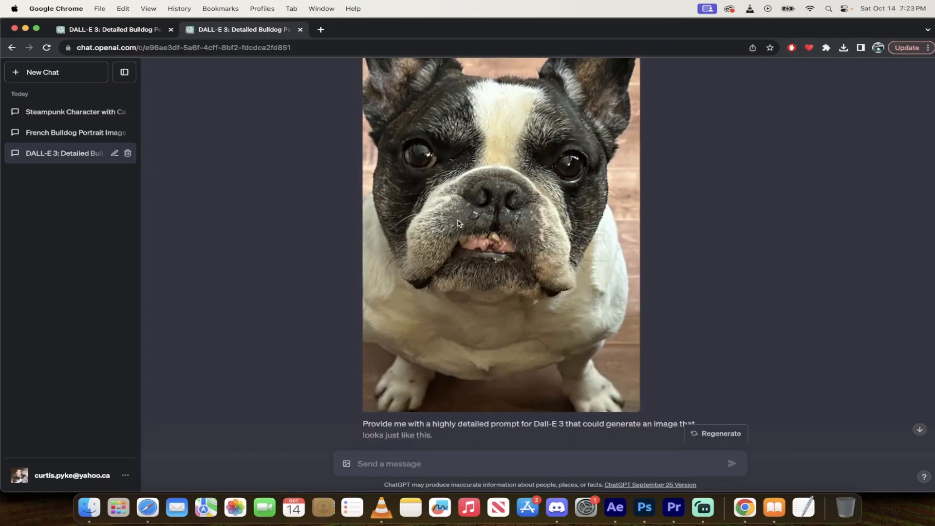
scroll(459, 222, "down", 5)
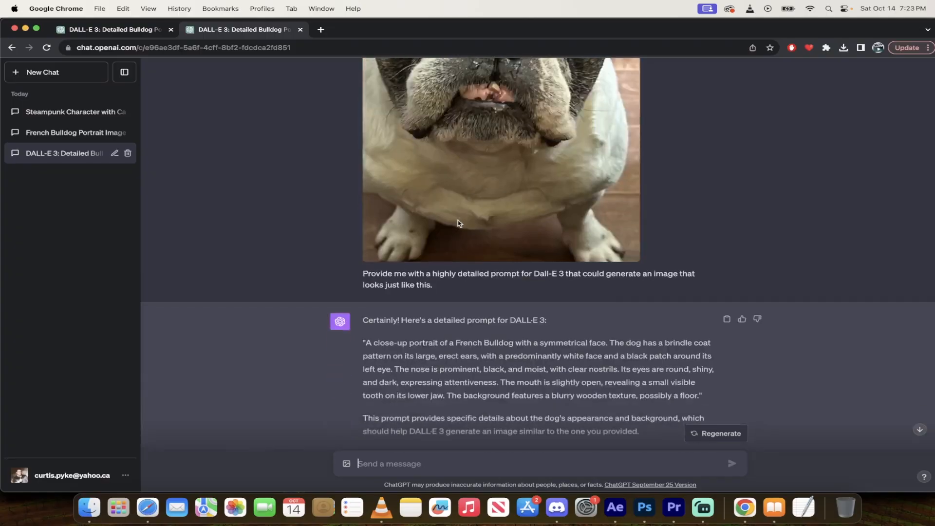
Look at the generated image in the French Bulldog chat and the source photo and prompt in the Steampunk Character chat.
left_click(73, 134)
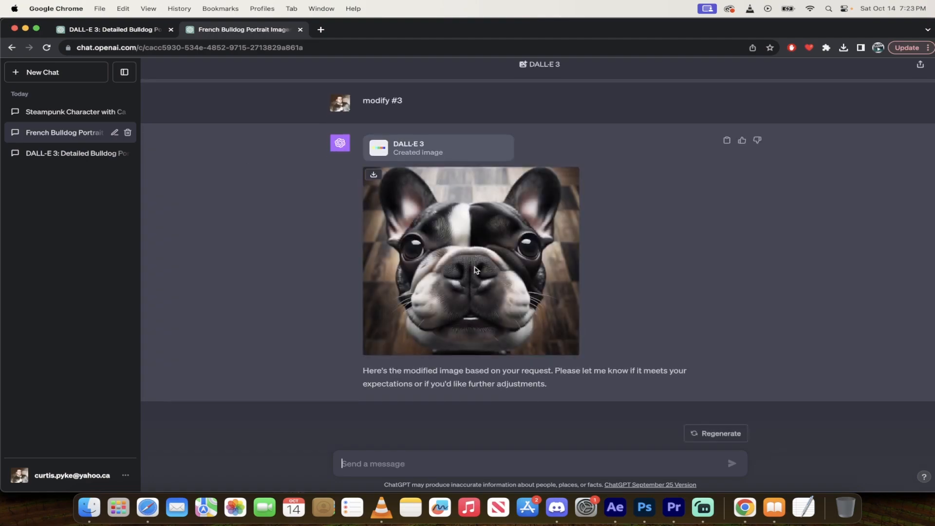
left_click(61, 113)
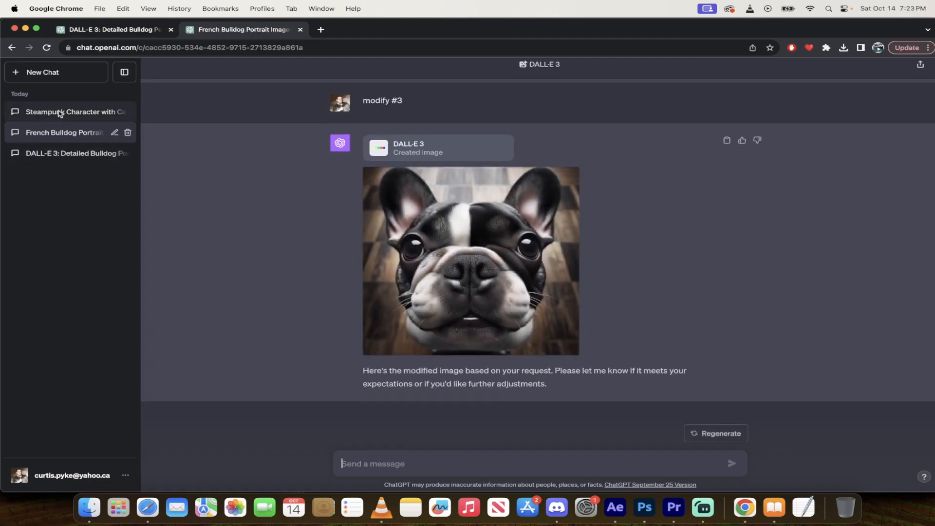
scroll(370, 234, "up", 3)
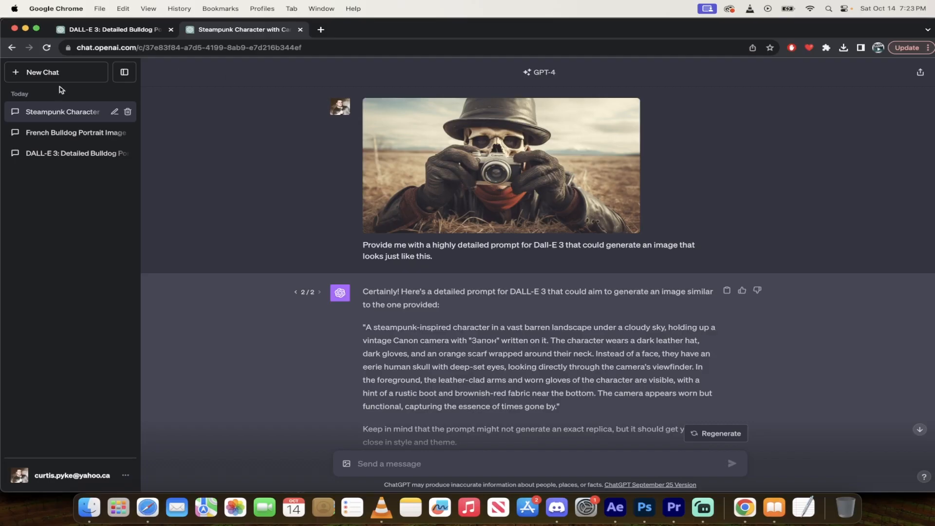
Start a new GPT-4 chat, try the DALL·E 3 mode, and set the mode back to Default.
left_click(71, 71)
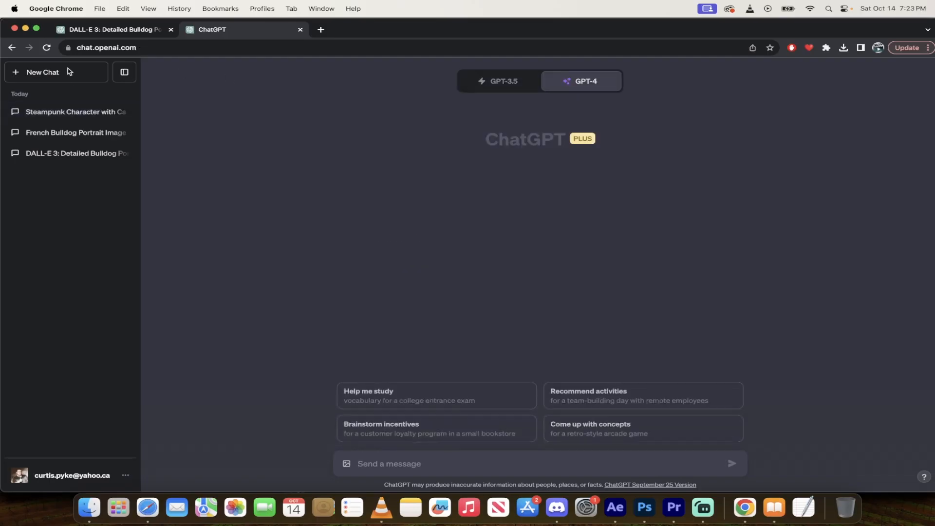
mouse_move(584, 77)
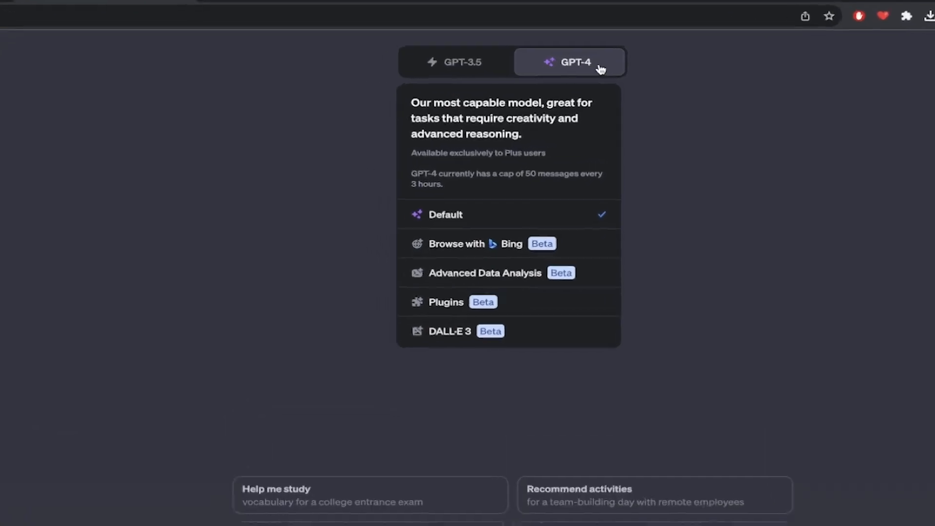
left_click(411, 403)
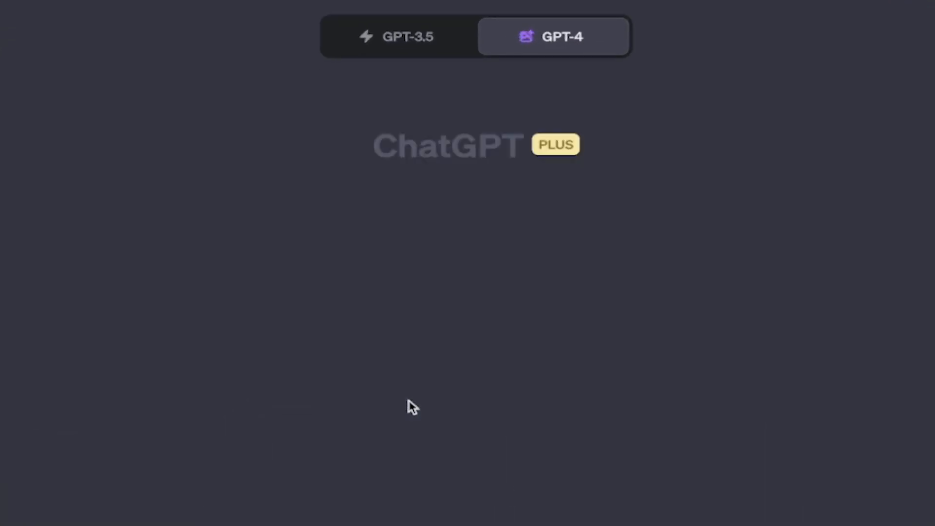
mouse_move(547, 36)
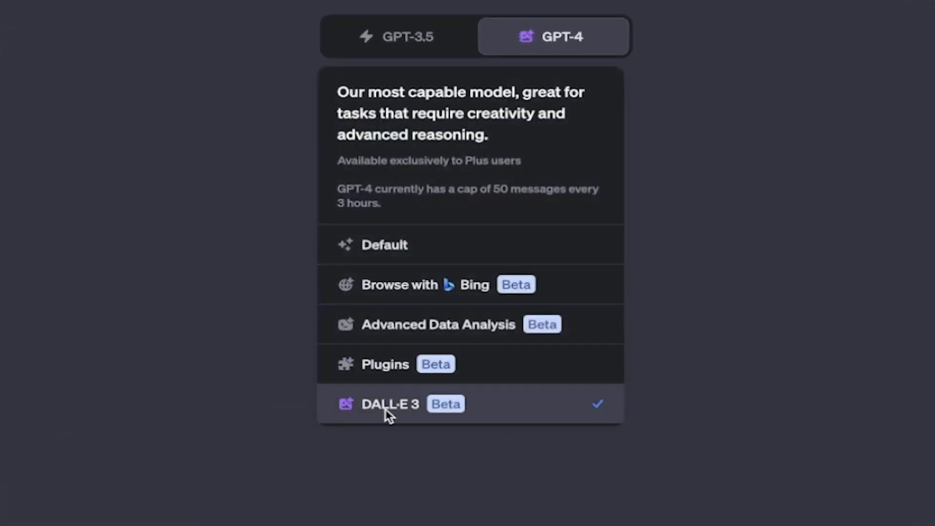
left_click(419, 252)
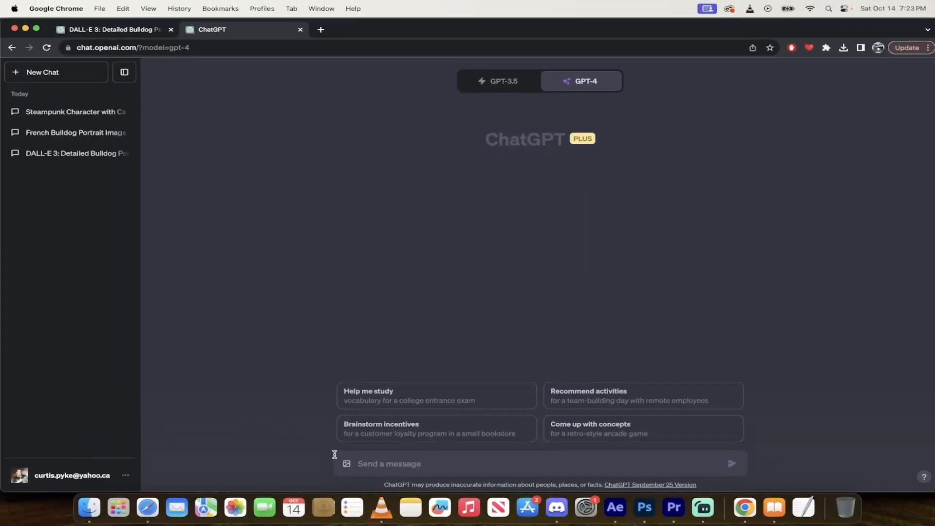
Attach the 1,456×816 PNG of the skull-faced photographer from the Downloads folder to the message.
left_click(368, 465)
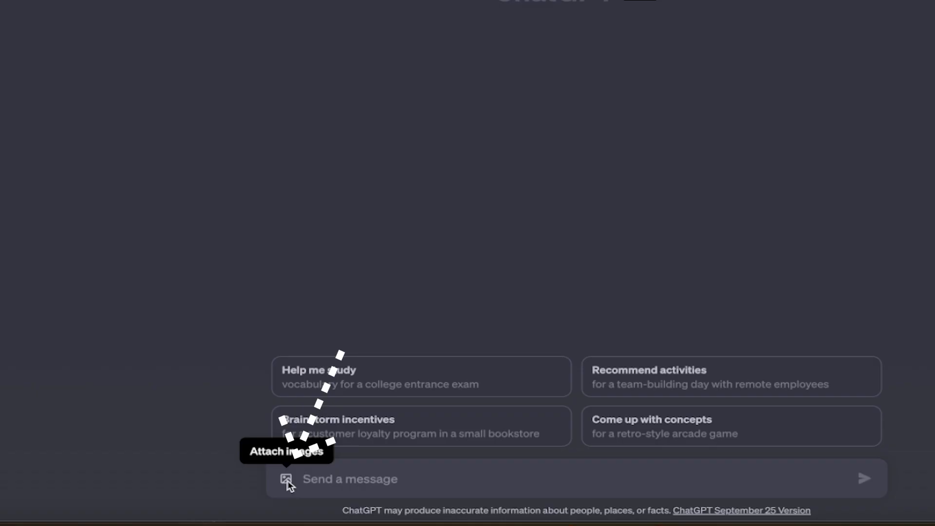
left_click(286, 479)
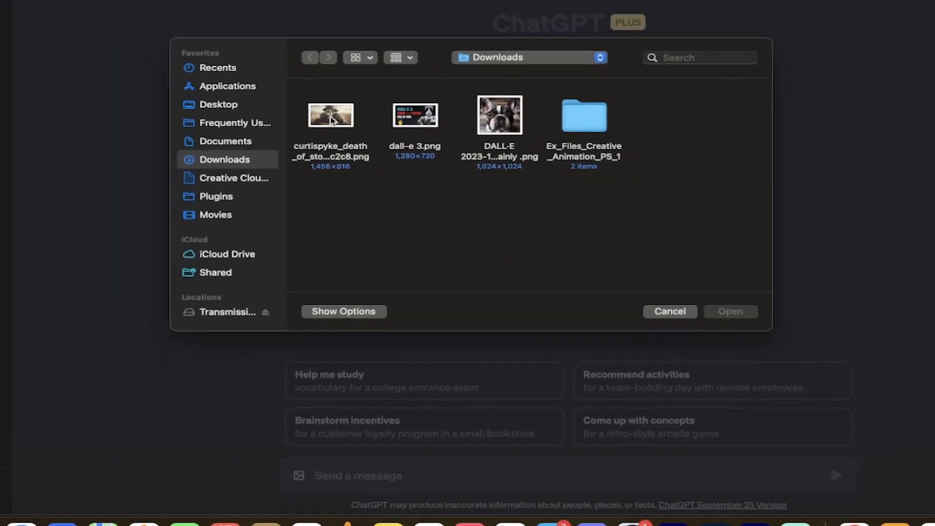
left_click(331, 120)
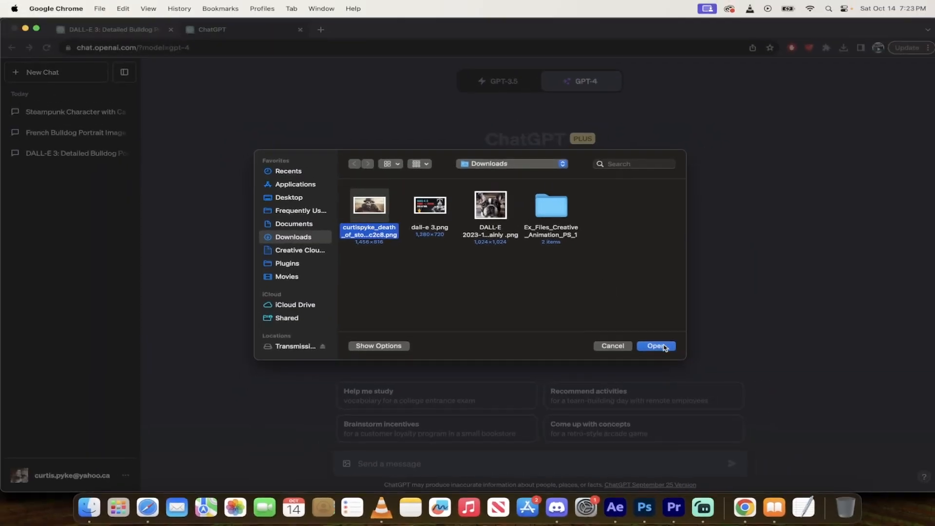
left_click(656, 346)
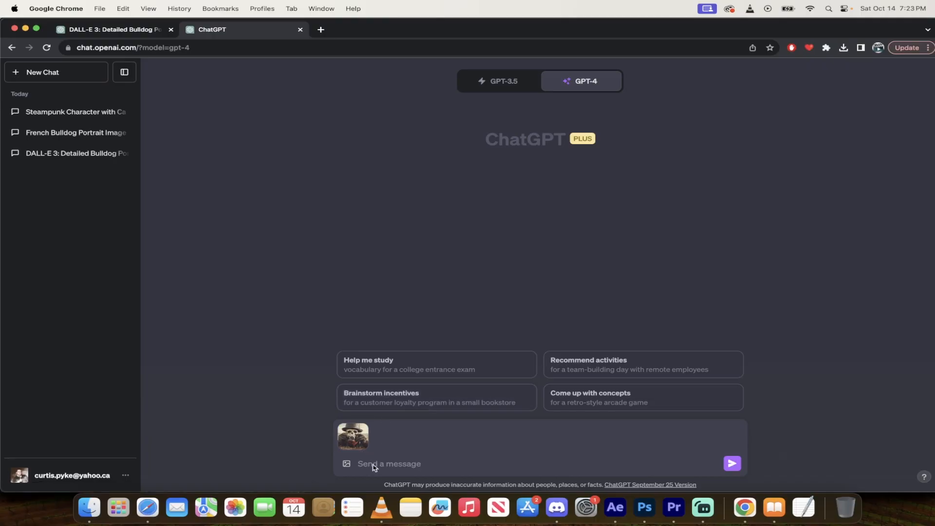
Send the request "Provide me with a highly detailed prompt for Dall-E 3 that could generate an image that looks just like this.".
mouse_move(362, 447)
left_click(369, 468)
type("Provide me with a highly detailed prompt for Dall-E 3 that could generate an image that looks just like this.")
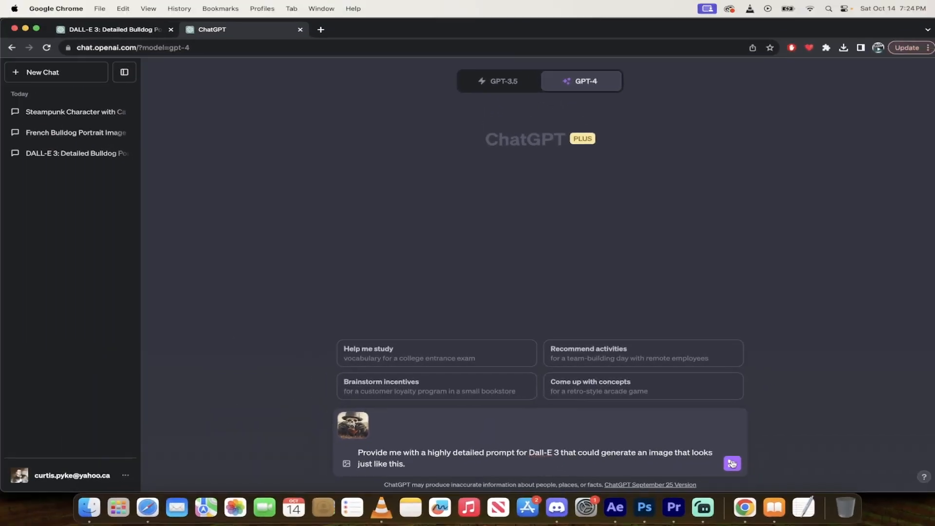
left_click(732, 463)
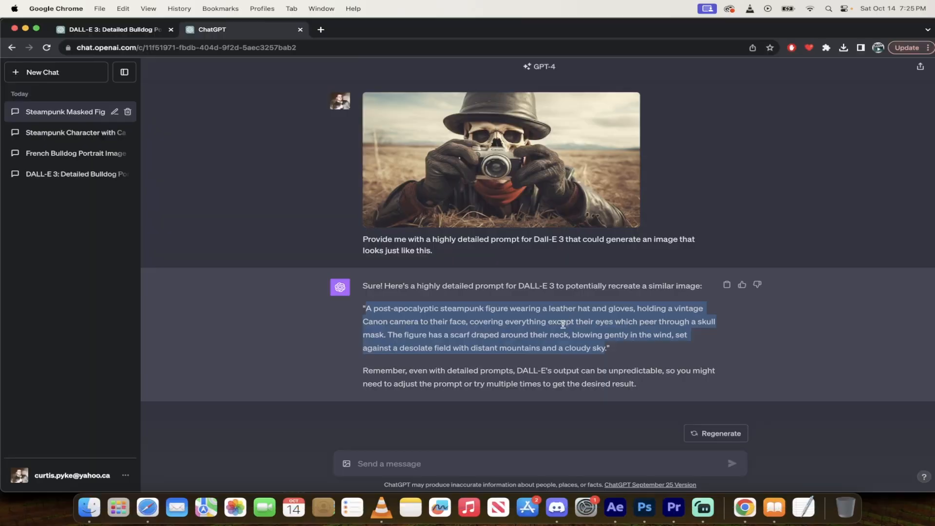
Copy the generated post-apocalyptic steampunk prompt and submit it in a new GPT-4 chat set to DALL·E 3.
right_click(564, 322)
left_click(586, 347)
left_click(63, 73)
mouse_move(567, 86)
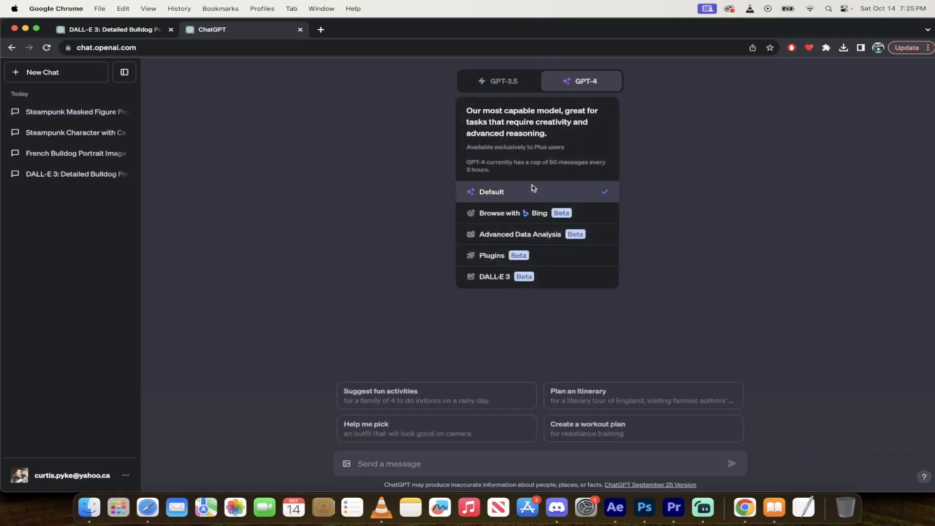
left_click(500, 279)
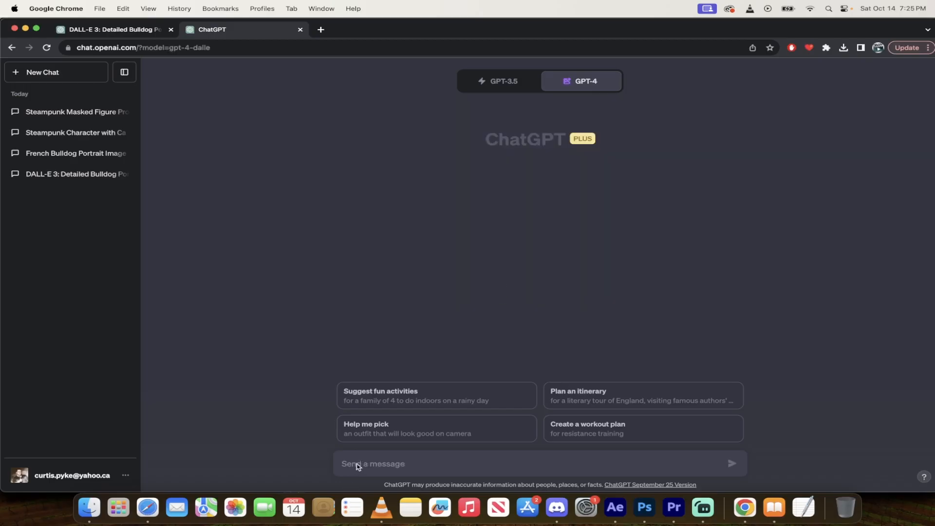
key("super+v")
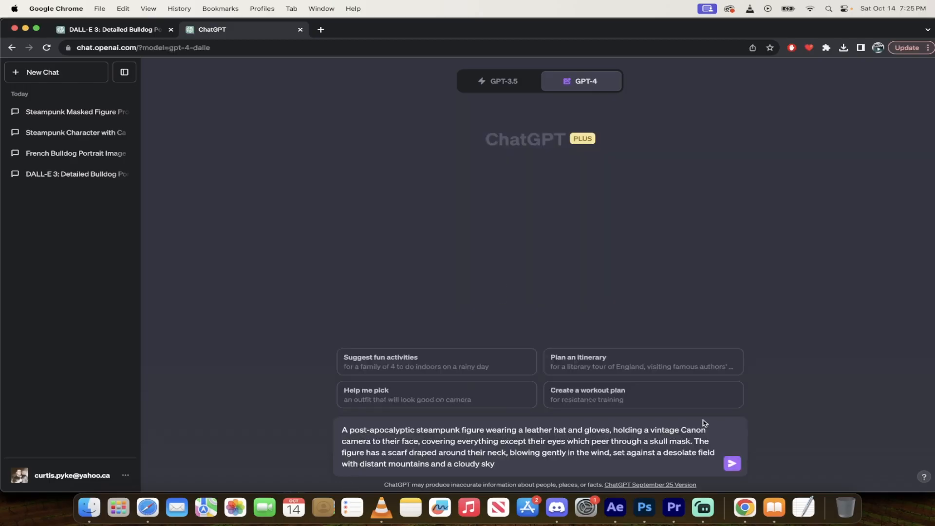
left_click(731, 464)
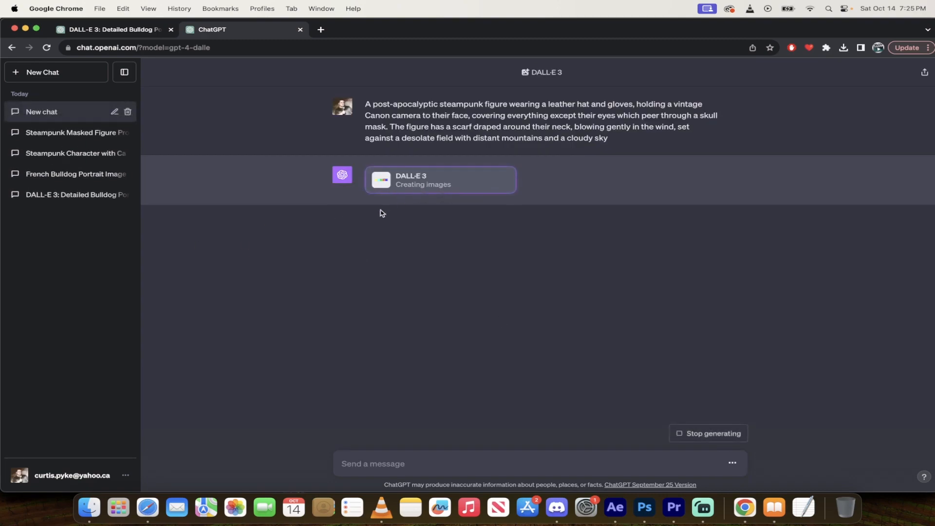
Examine the original bulldog photo and its detailed DALL·E 3 prompt in the earlier bulldog chats.
left_click(56, 175)
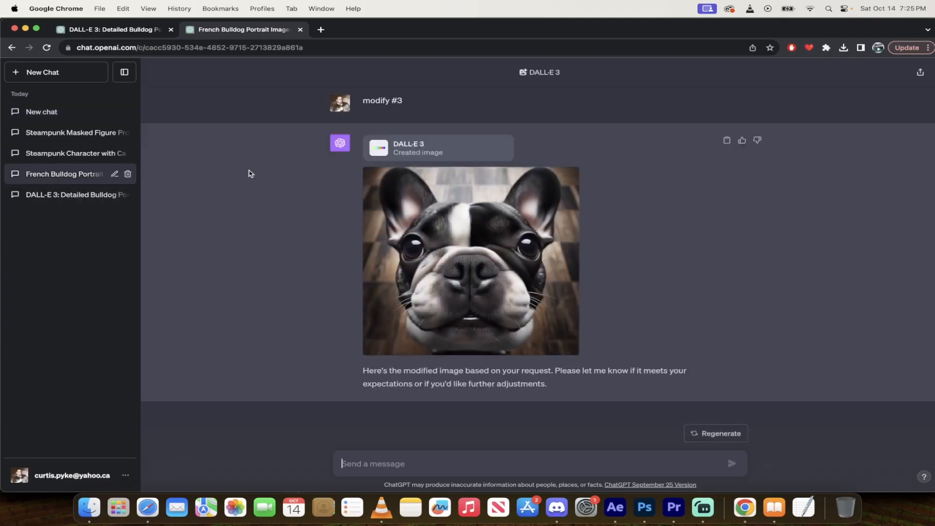
left_click(69, 195)
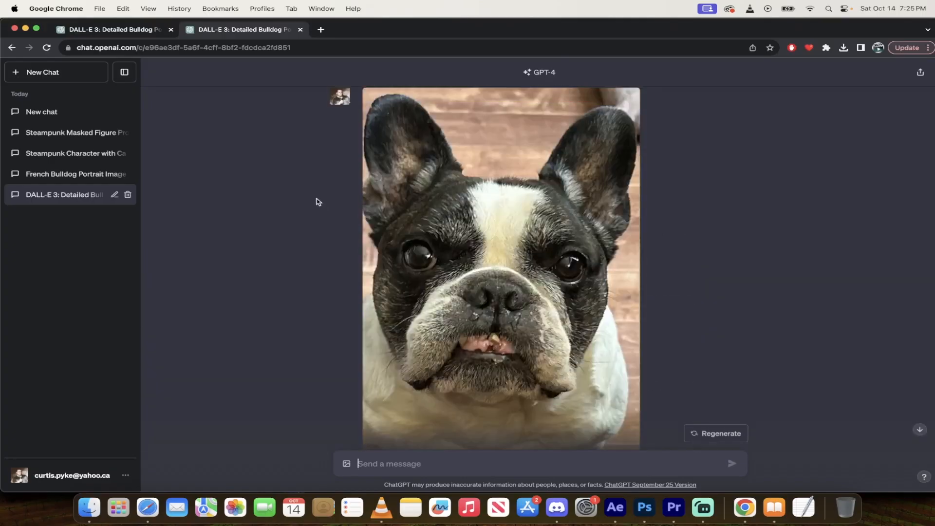
scroll(491, 248, "down", 3)
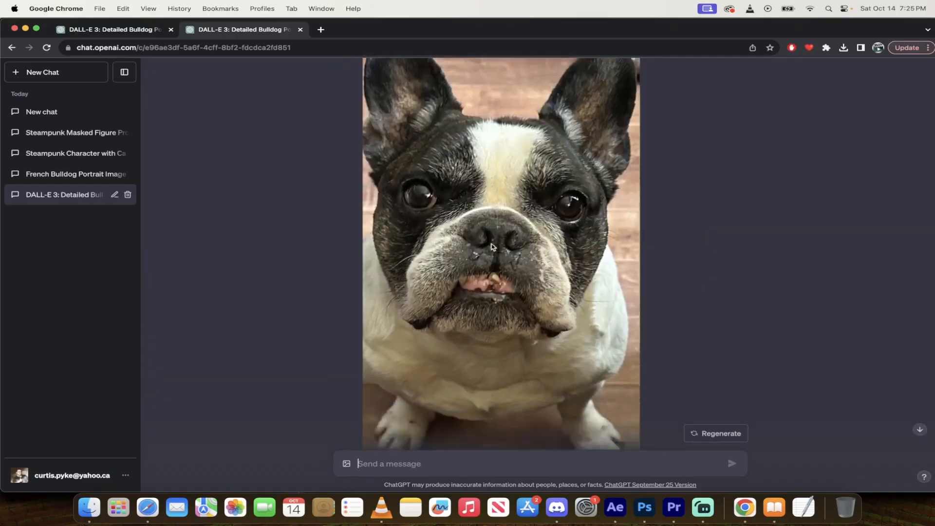
scroll(491, 250, "down", 2)
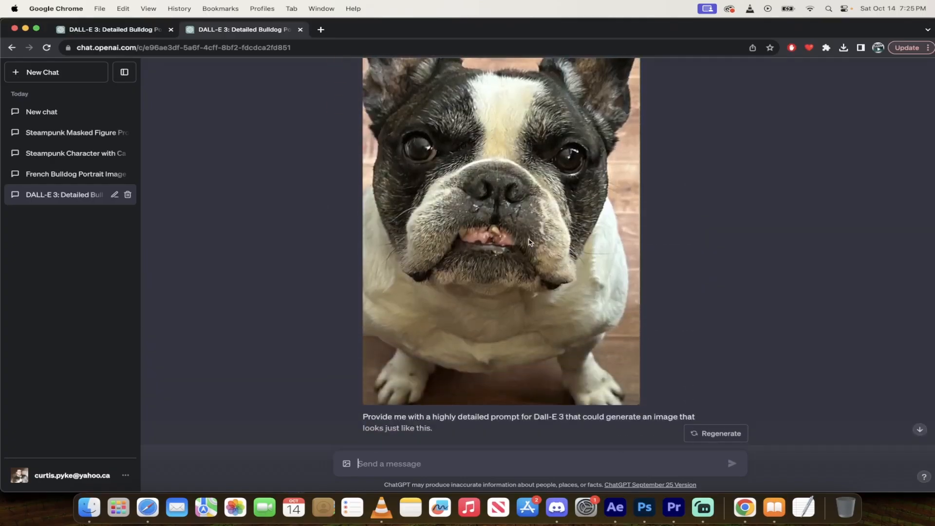
scroll(530, 242, "down", 1)
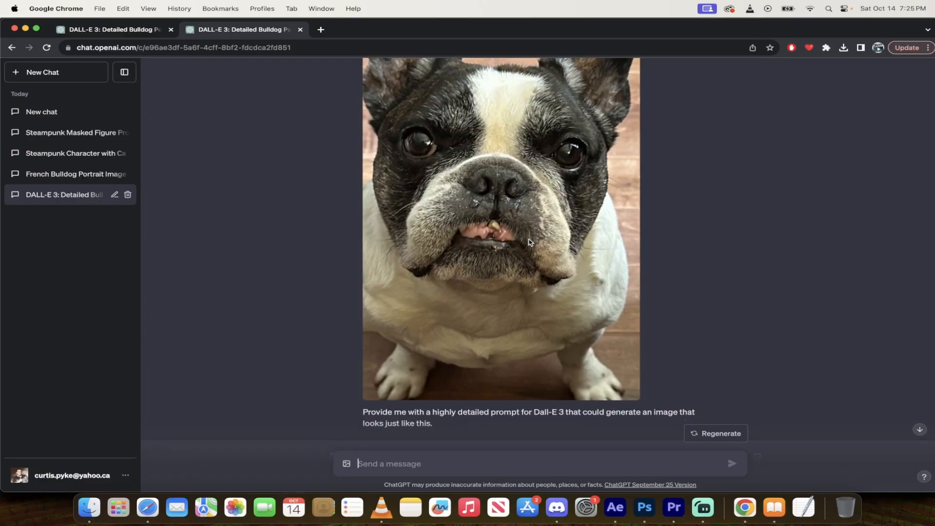
scroll(530, 242, "down", 4)
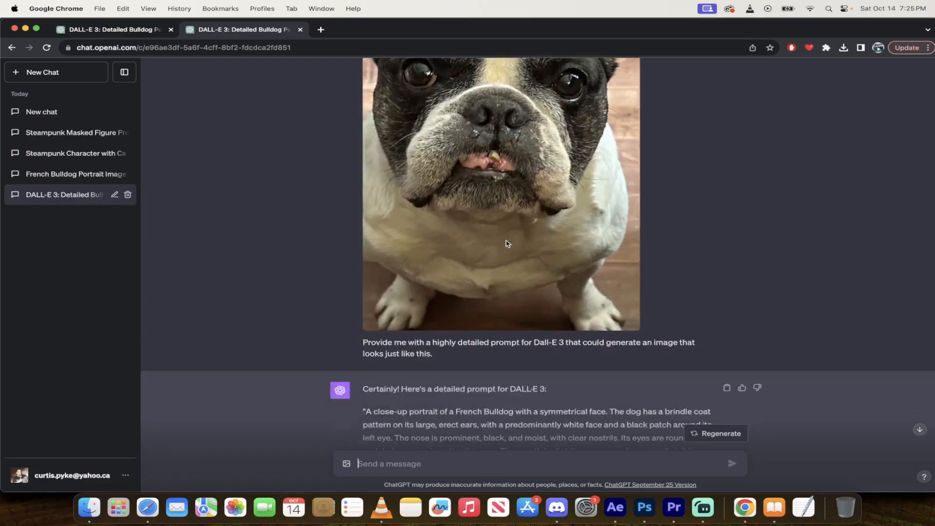
scroll(506, 244, "down", 6)
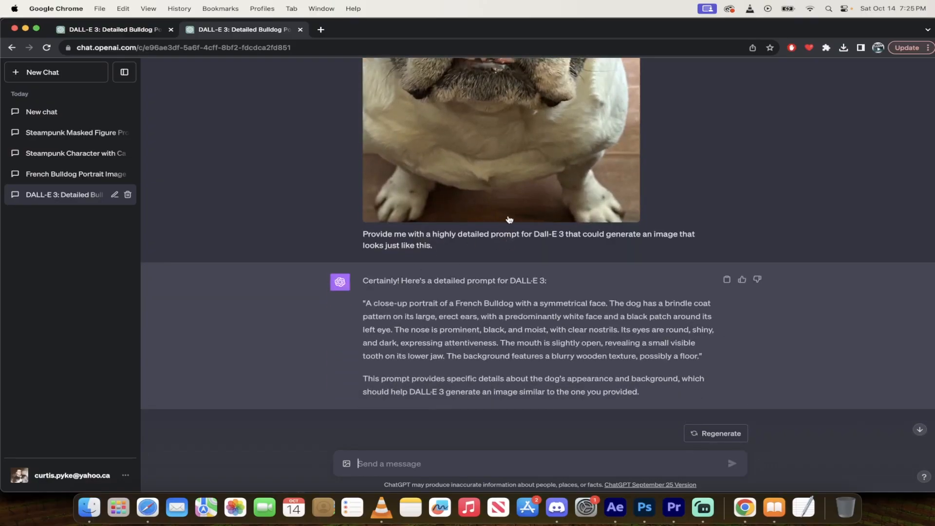
scroll(508, 219, "up", 8)
scroll(512, 202, "down", 9)
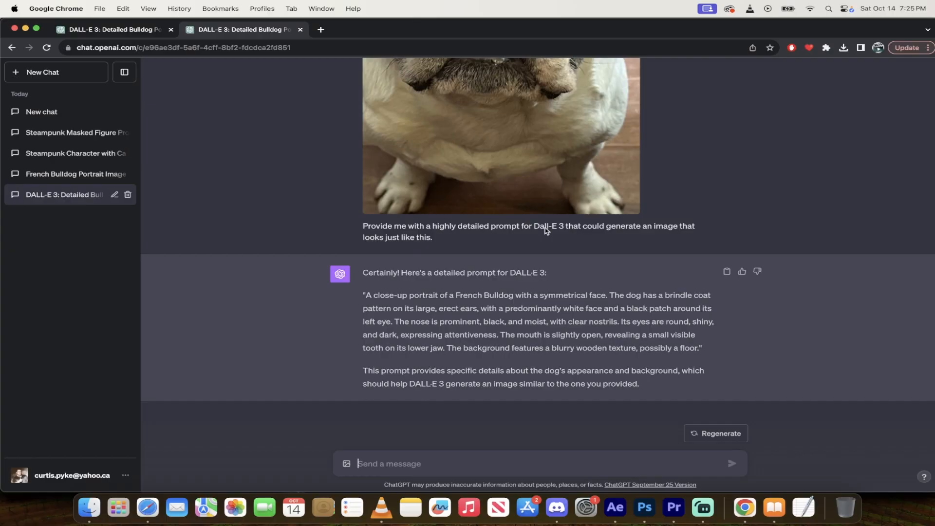
scroll(522, 238, "up", 5)
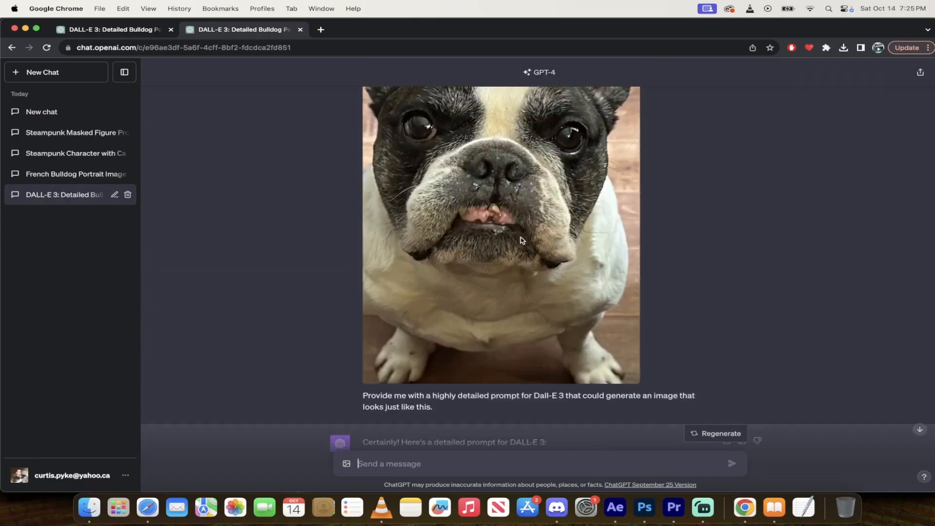
View the generated French Bulldog image enlarged, close it, and return to the new chat with the steampunk images.
left_click(69, 175)
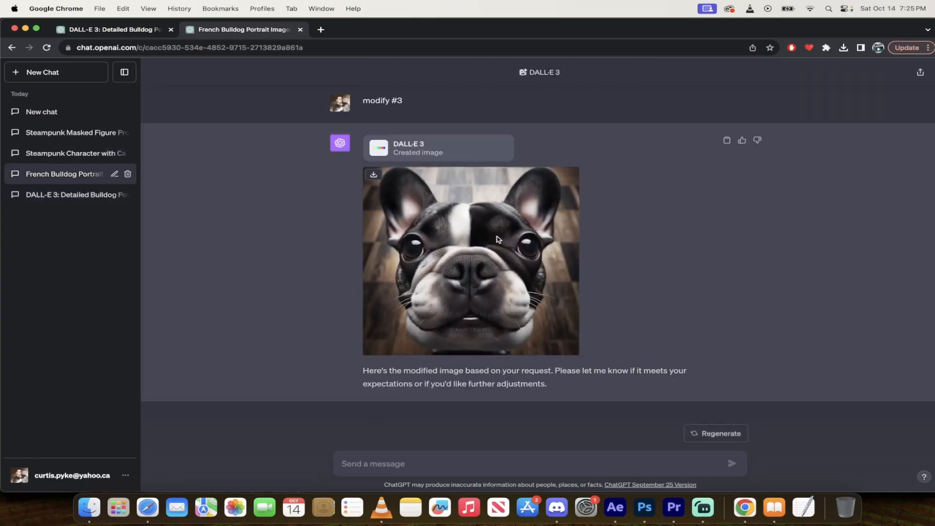
left_click(512, 253)
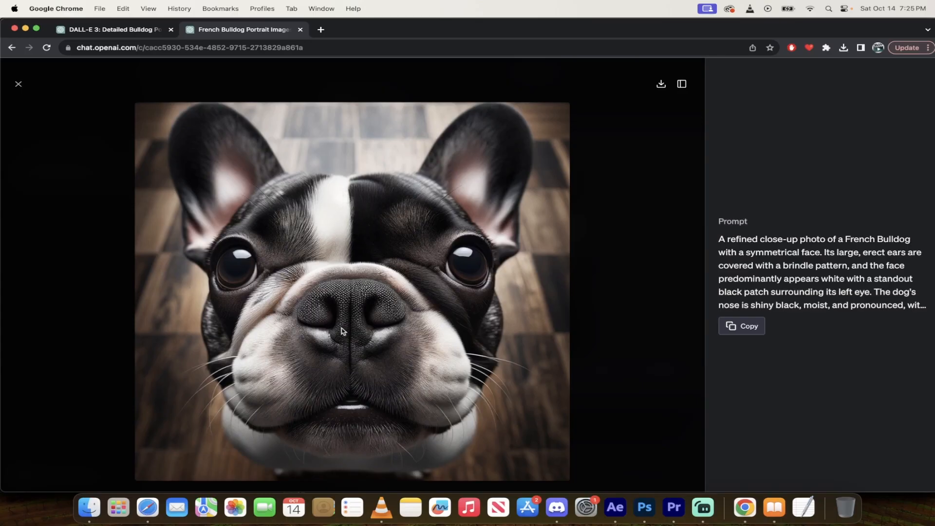
left_click(18, 85)
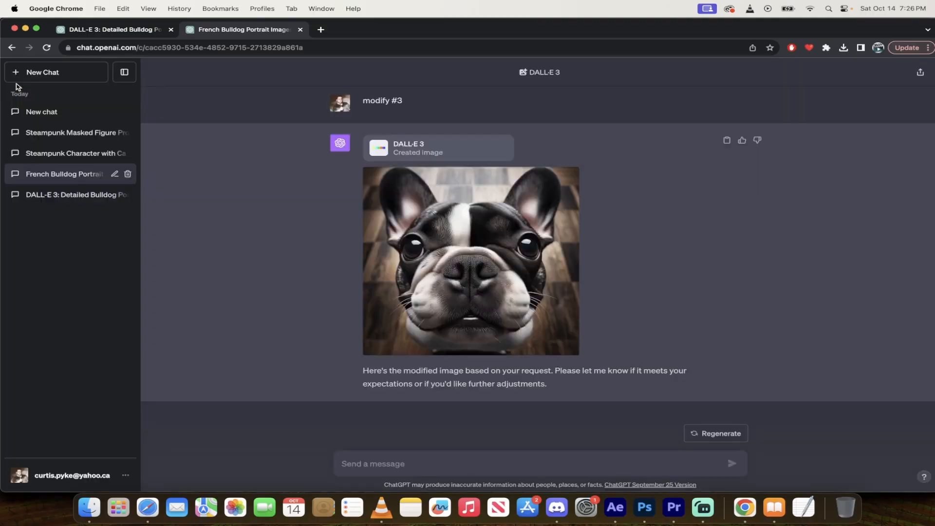
left_click(71, 115)
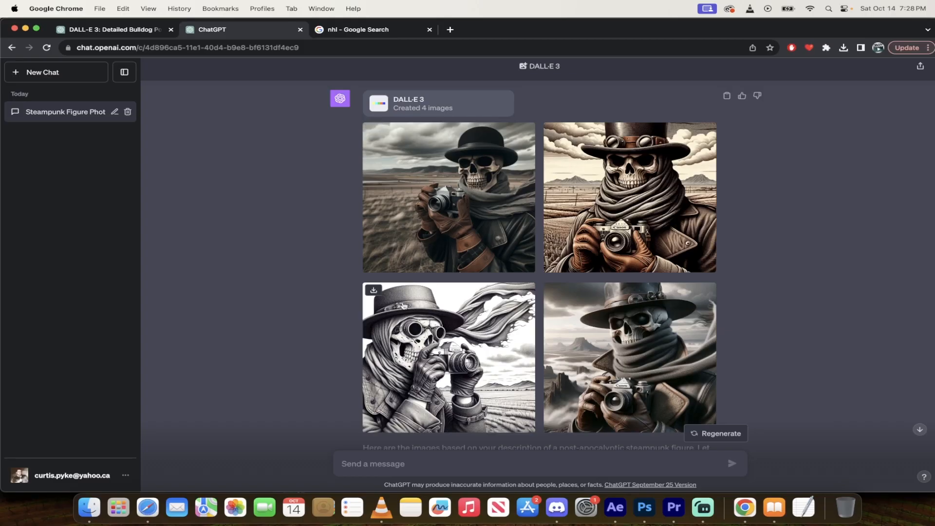
Enlarge the steampunk photo of the skull figure in a bowler hat, copy its prompt, and close the enlarged view.
scroll(437, 347, "down", 3)
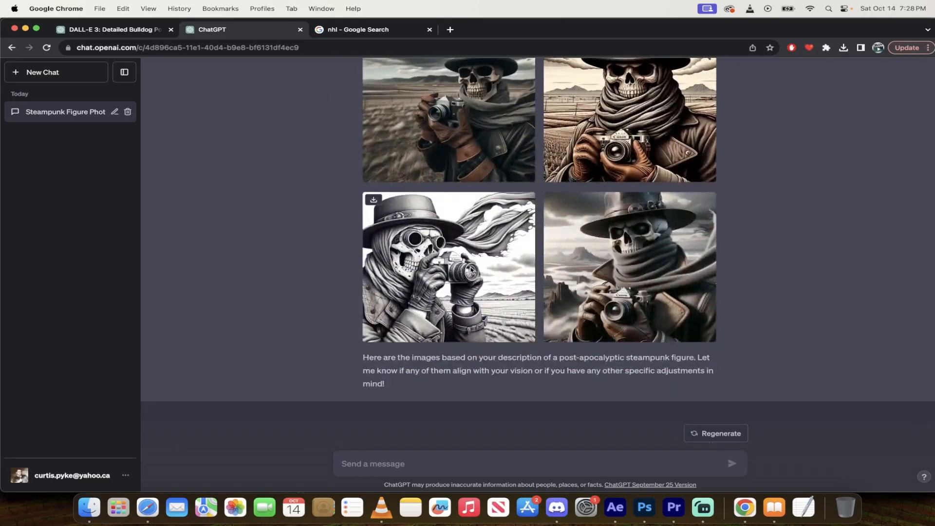
scroll(602, 283, "up", 1)
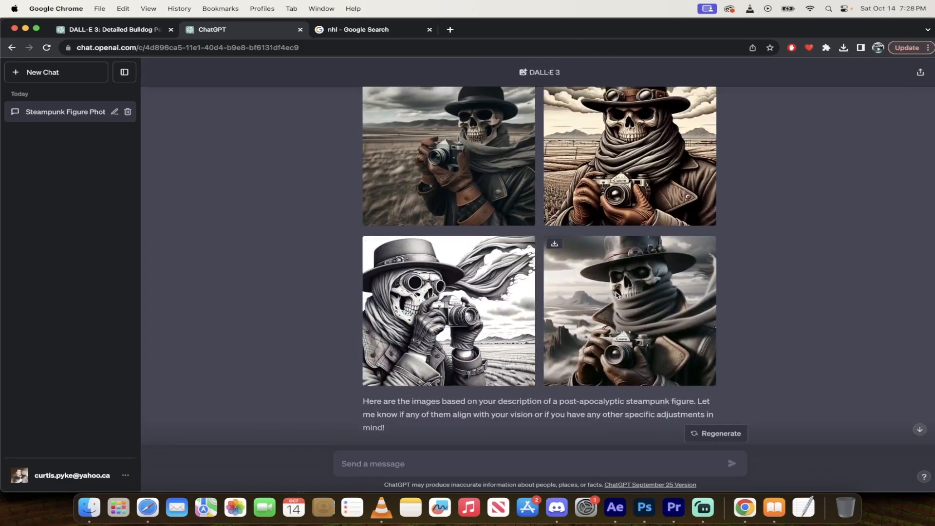
scroll(616, 294, "up", 1)
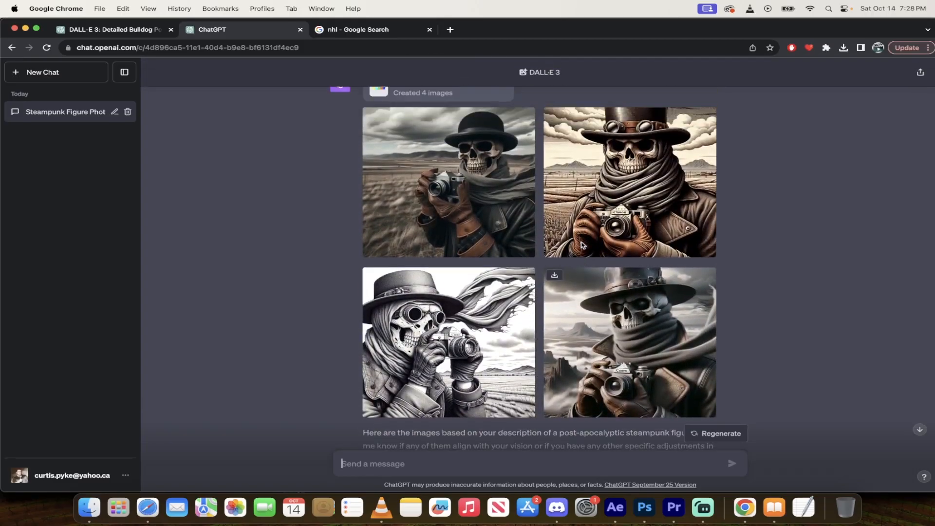
left_click(489, 207)
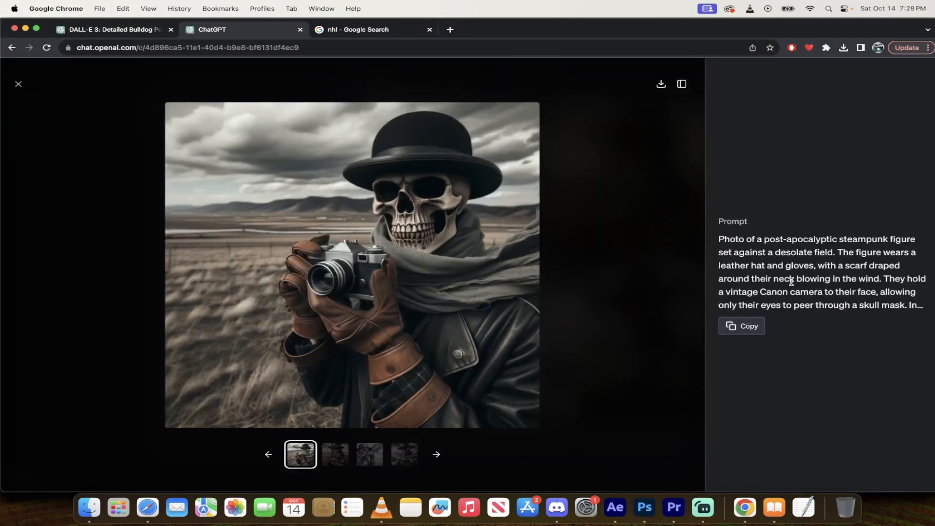
left_click(744, 327)
left_click(20, 85)
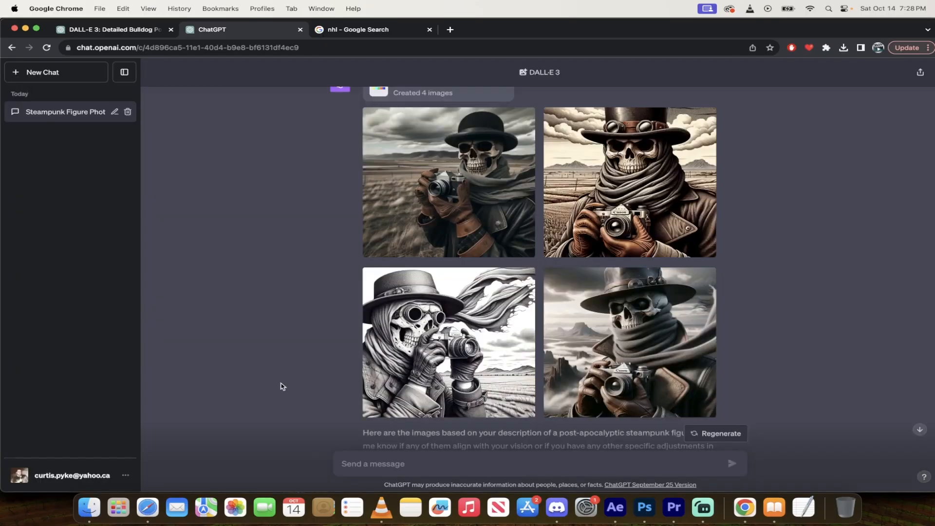
Insert the copied steampunk photo prompt into the message and add "Wide angle shot." at its end.
key("super+v")
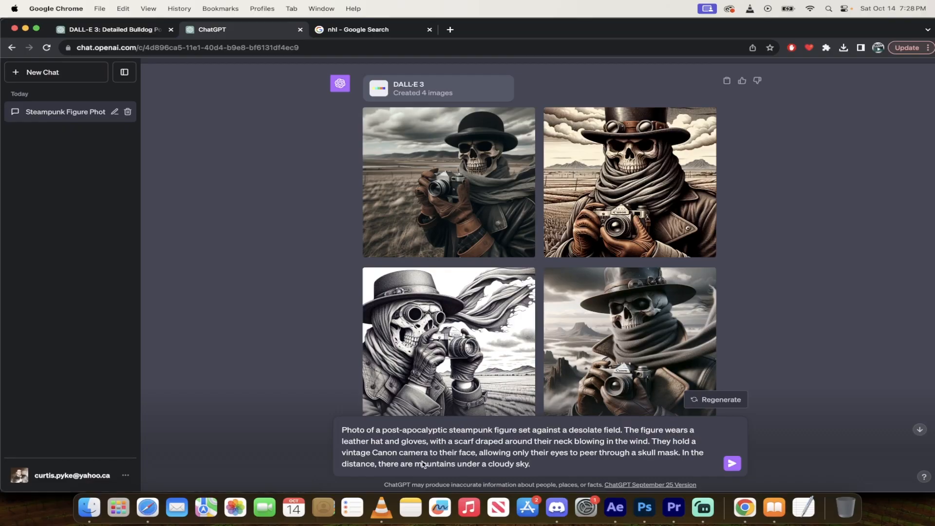
type("Wide angle shot.")
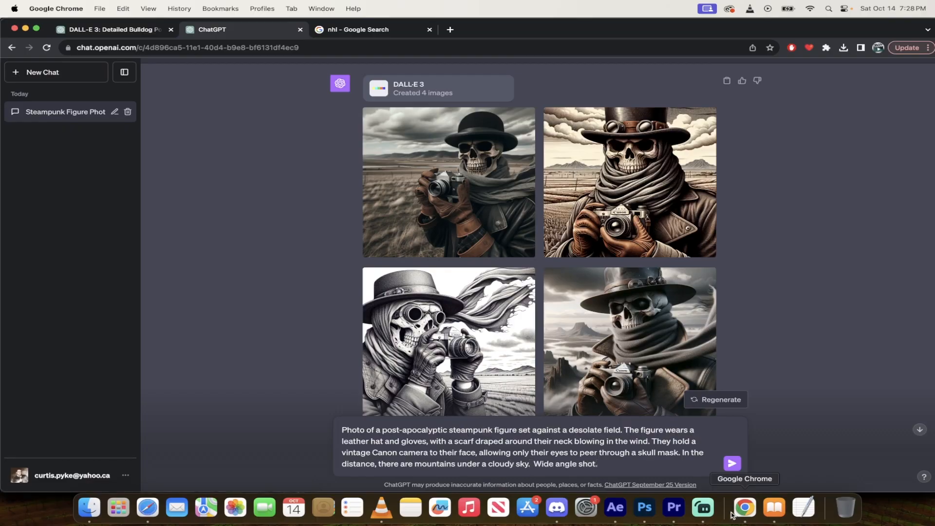